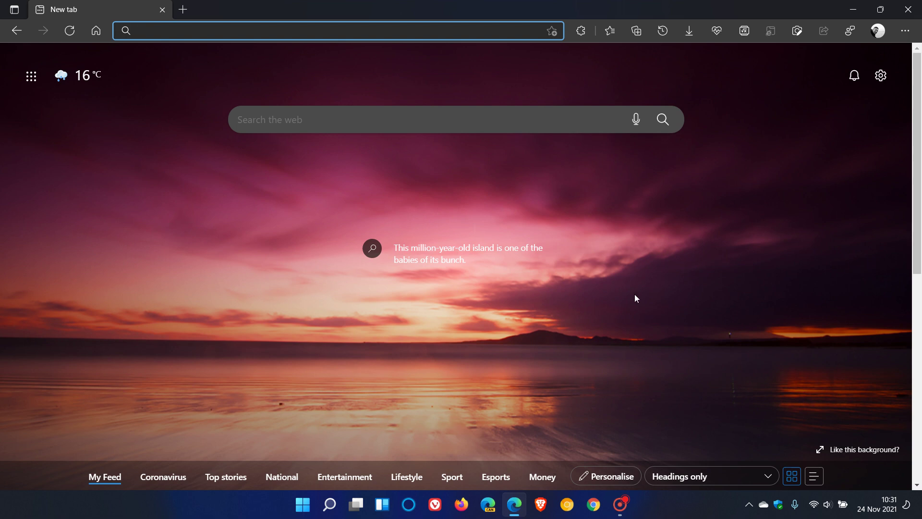
# Step: Open the Edge release notes favourite and scroll to the Version 96.0.1054.34 entry
pyautogui.click(609, 32)
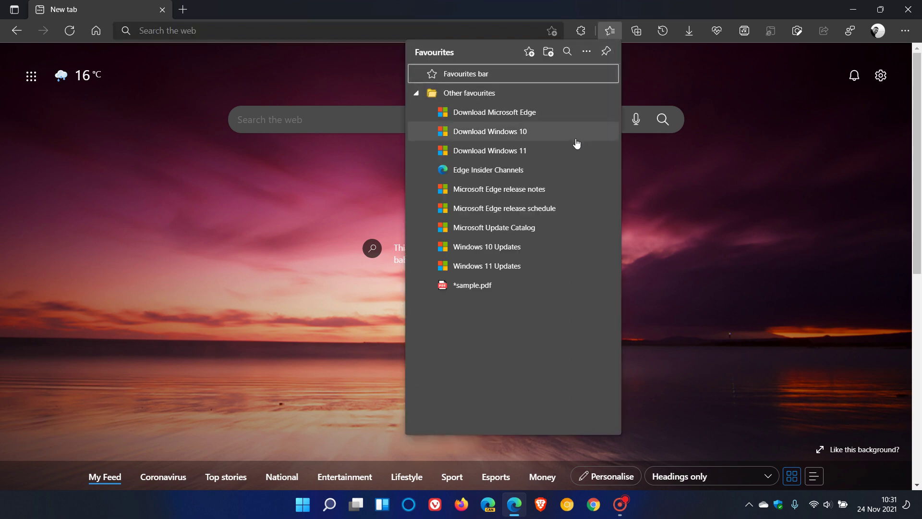
pyautogui.click(570, 190)
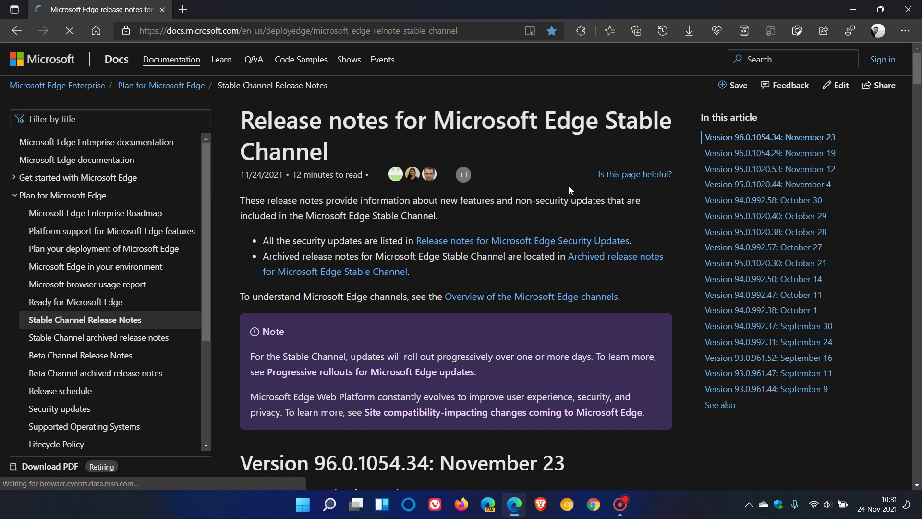
pyautogui.scroll(-4, 568, 186)
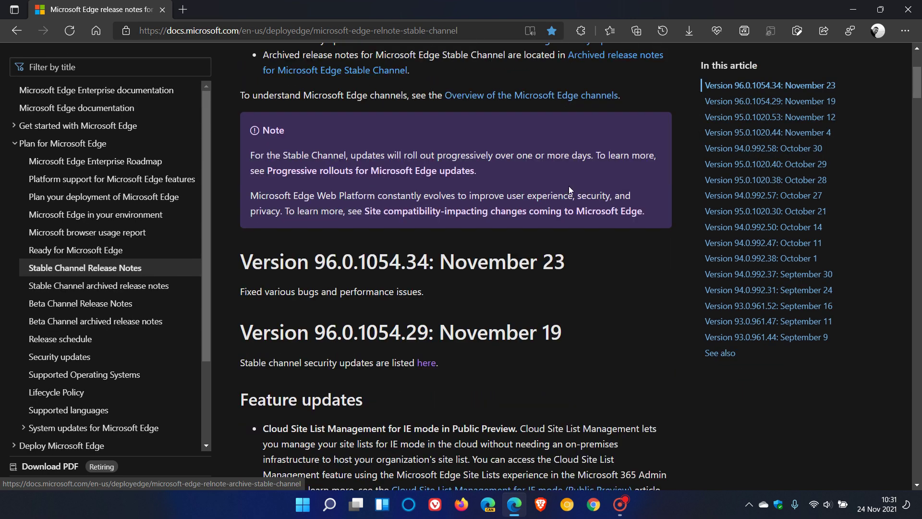
pyautogui.scroll(-1, 569, 185)
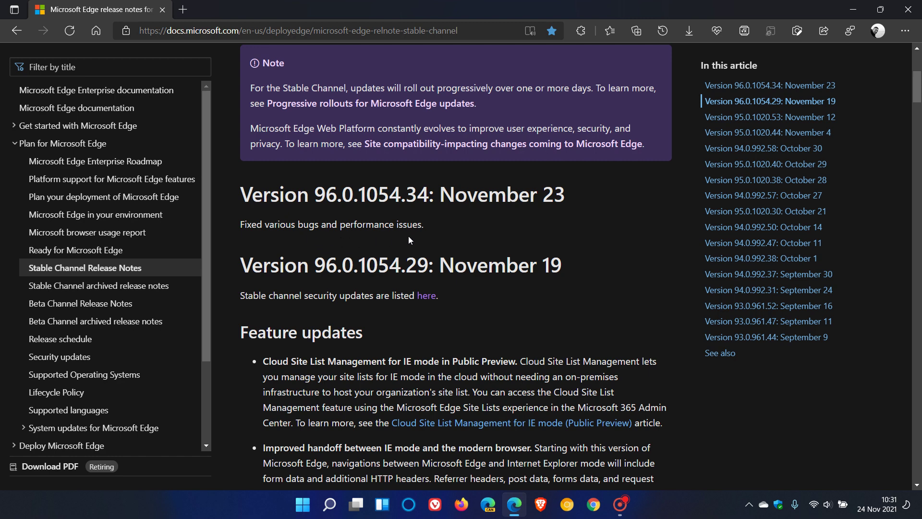
# Step: Open the Edge bar page in Settings from the browser's main menu
pyautogui.click(905, 31)
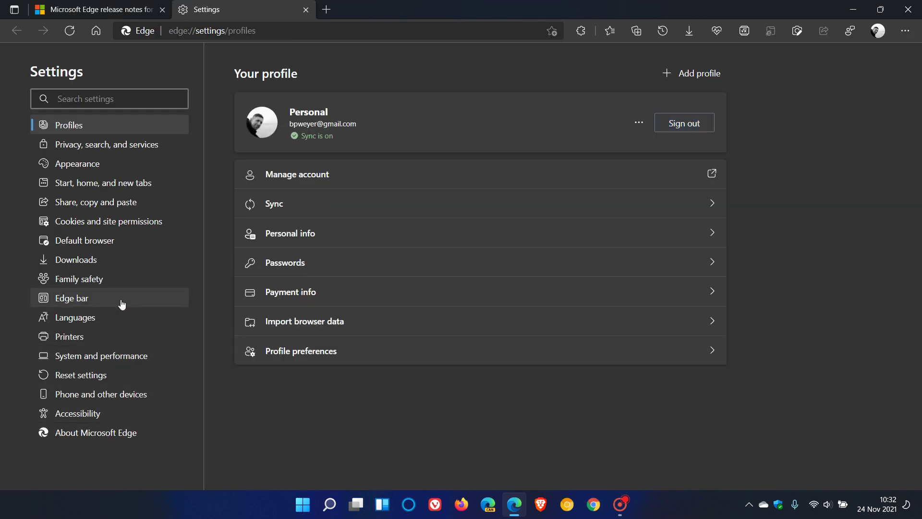
pyautogui.click(122, 302)
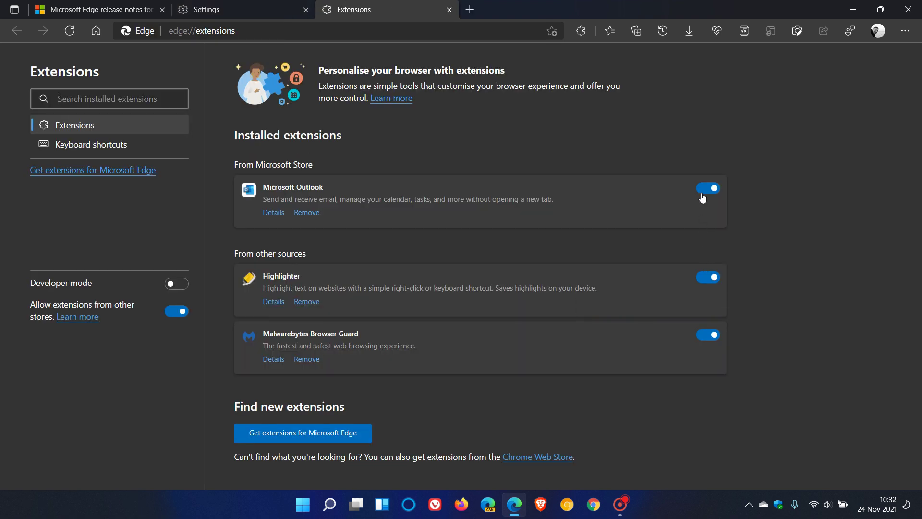
# Step: Switch off the Microsoft Outlook, Highlighter and Malwarebytes Browser Guard extensions
pyautogui.click(702, 189)
pyautogui.click(703, 277)
pyautogui.click(704, 335)
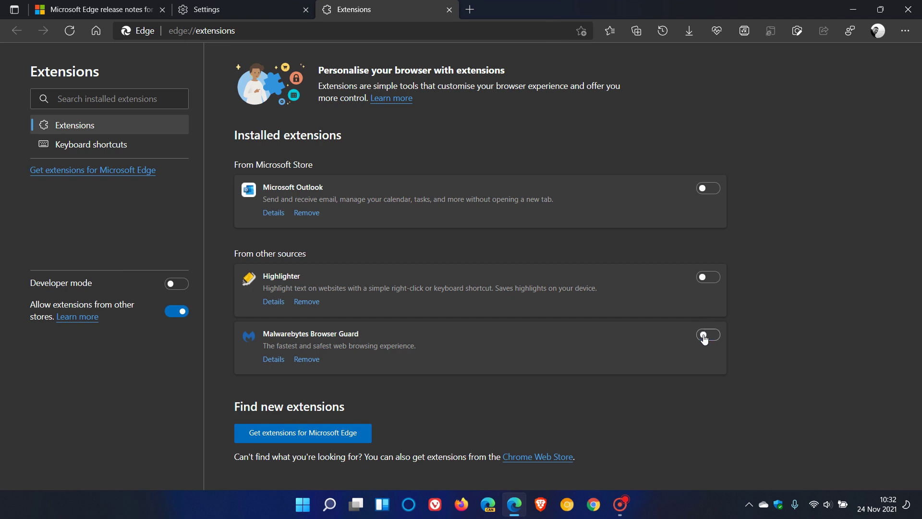
# Step: Launch the Edge bar from its settings and move it toward the screen centre
pyautogui.click(243, 15)
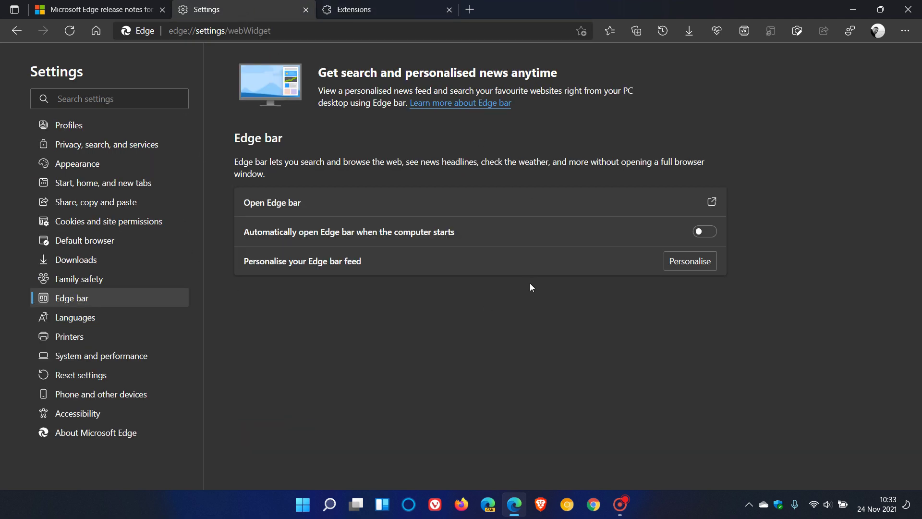
pyautogui.click(528, 209)
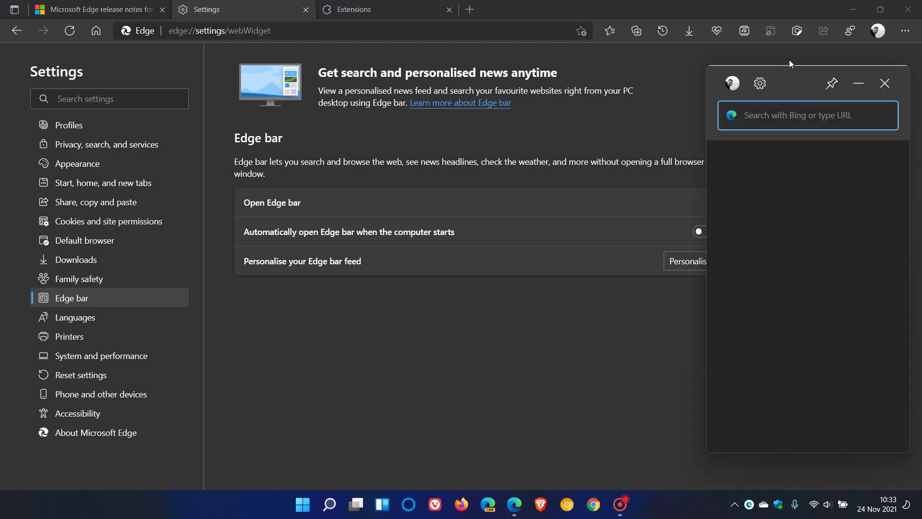
pyautogui.click(849, 13)
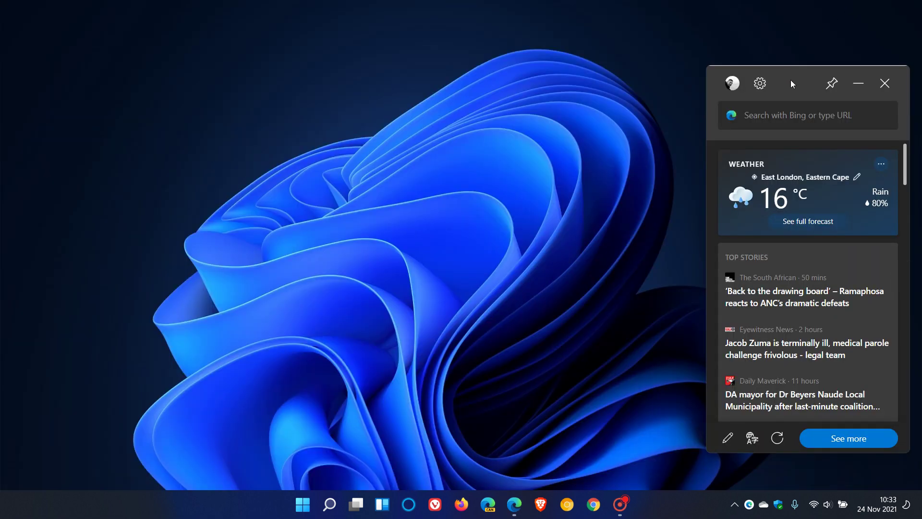
pyautogui.moveTo(793, 84); pyautogui.dragTo(590, 83)
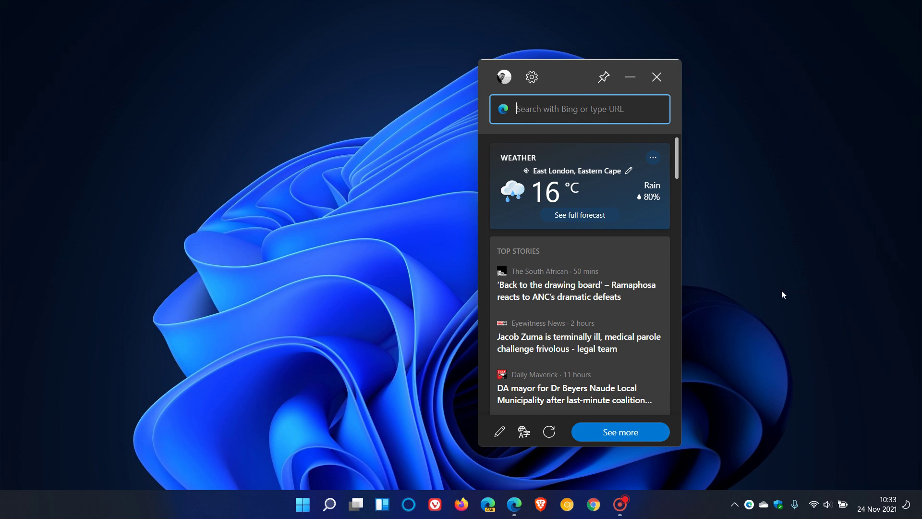
# Step: Open and close Windows Widgets, then restore Edge from the taskbar
pyautogui.click(383, 512)
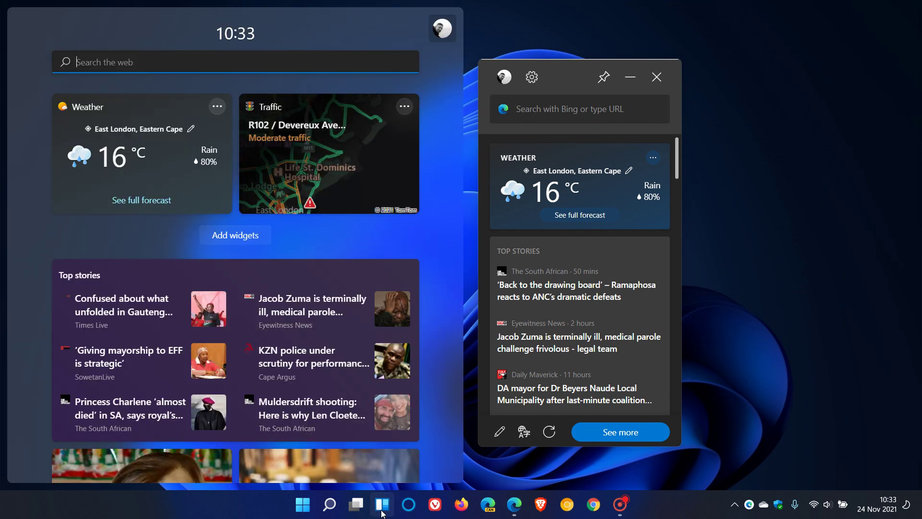
pyautogui.click(383, 512)
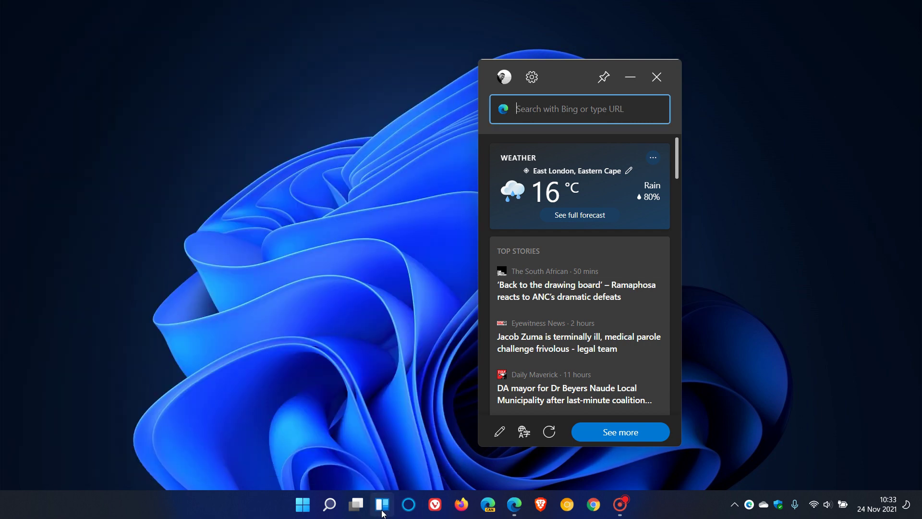
pyautogui.click(513, 511)
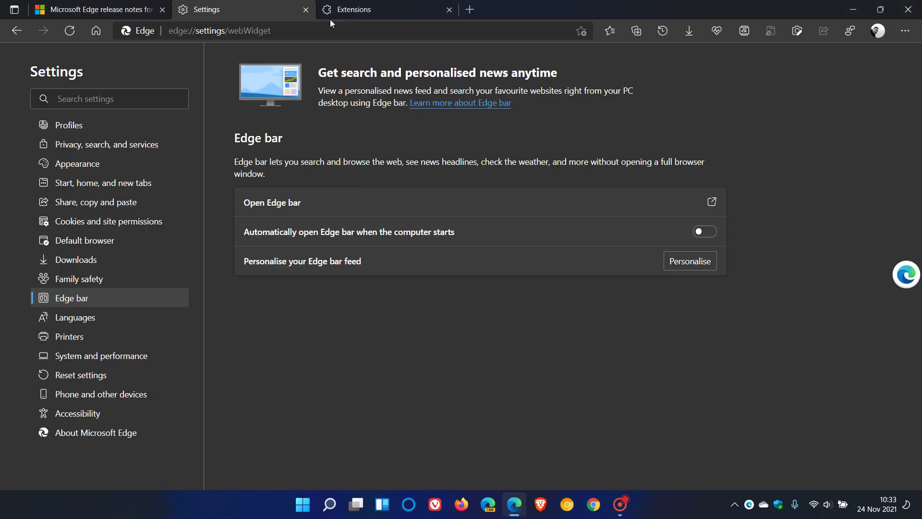
# Step: Confirm version 96.0.1054.34 on the About page, then load the new tab page in the release-notes tab
pyautogui.click(128, 15)
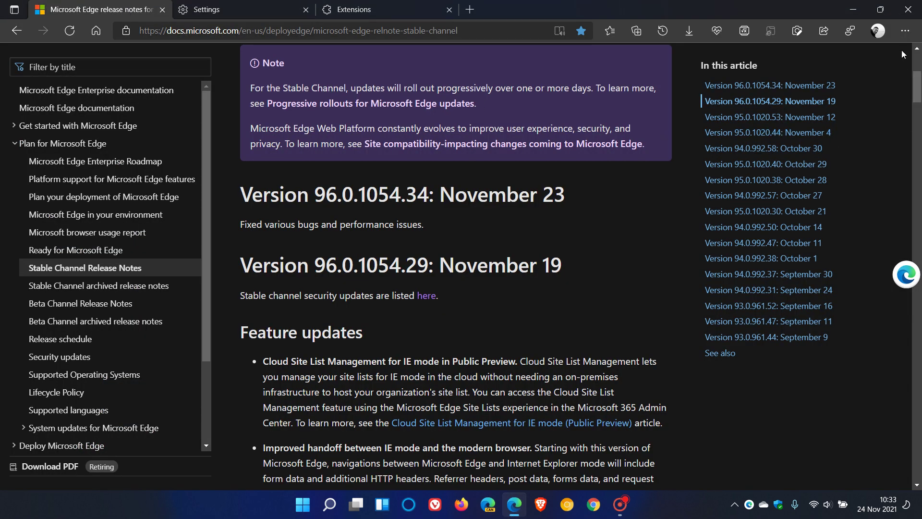
pyautogui.click(905, 32)
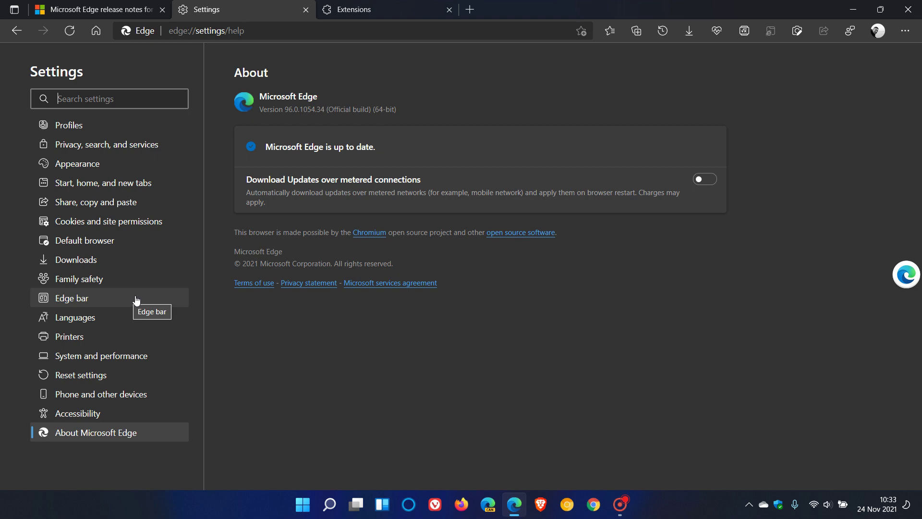
pyautogui.click(138, 10)
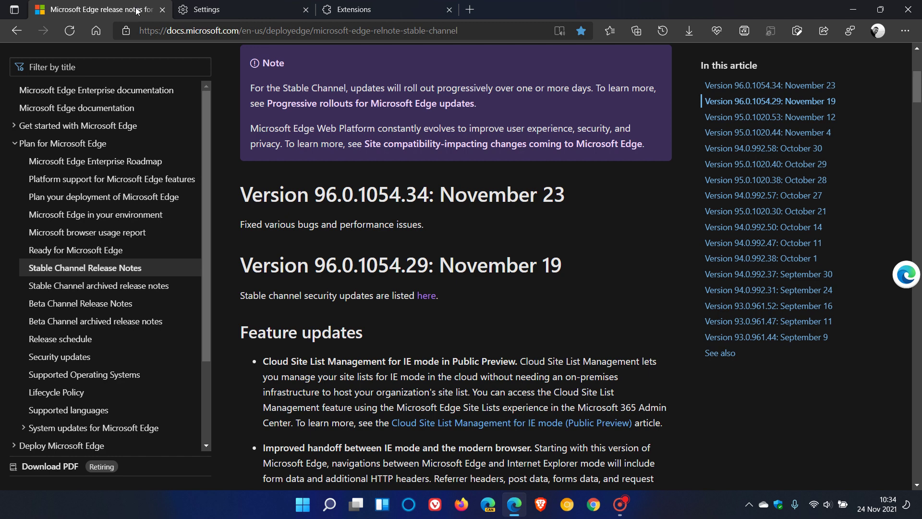
pyautogui.click(96, 31)
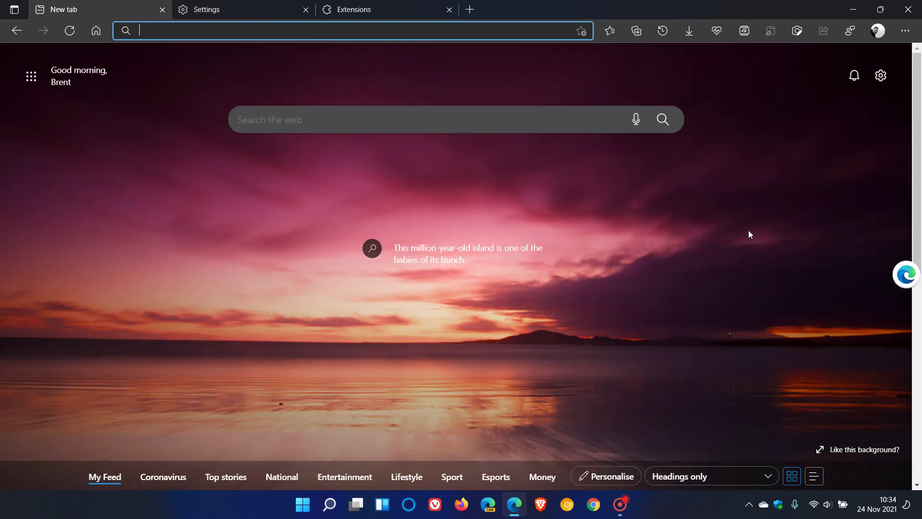